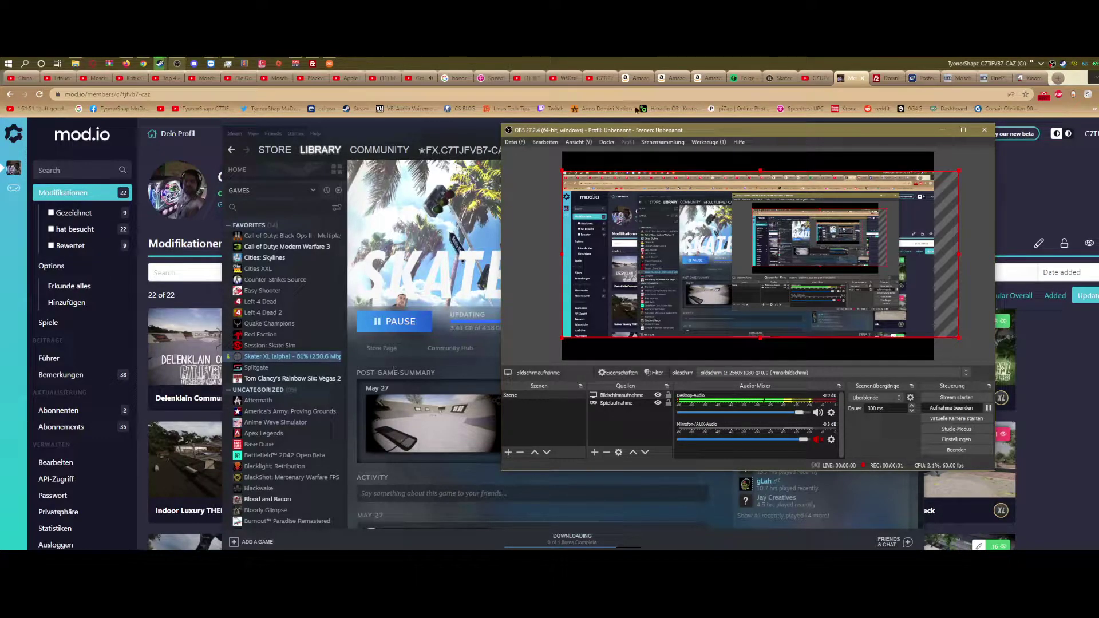
- Minimize OBS and nudge the Steam window to watch the Skater XL update near 90%
click(943, 130)
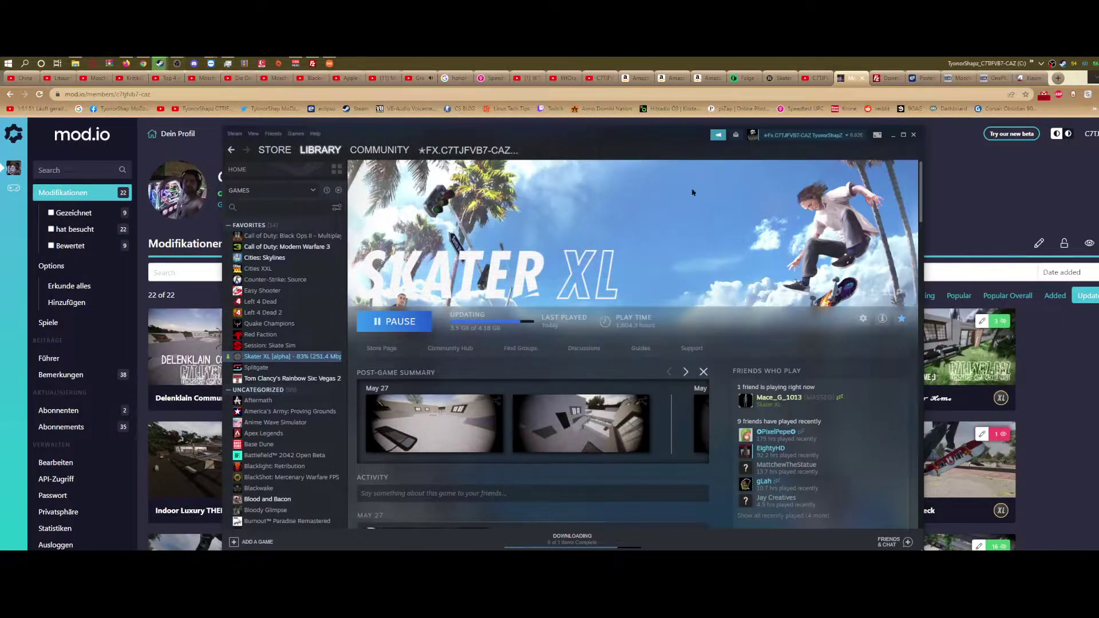
drag(567, 135, 581, 139)
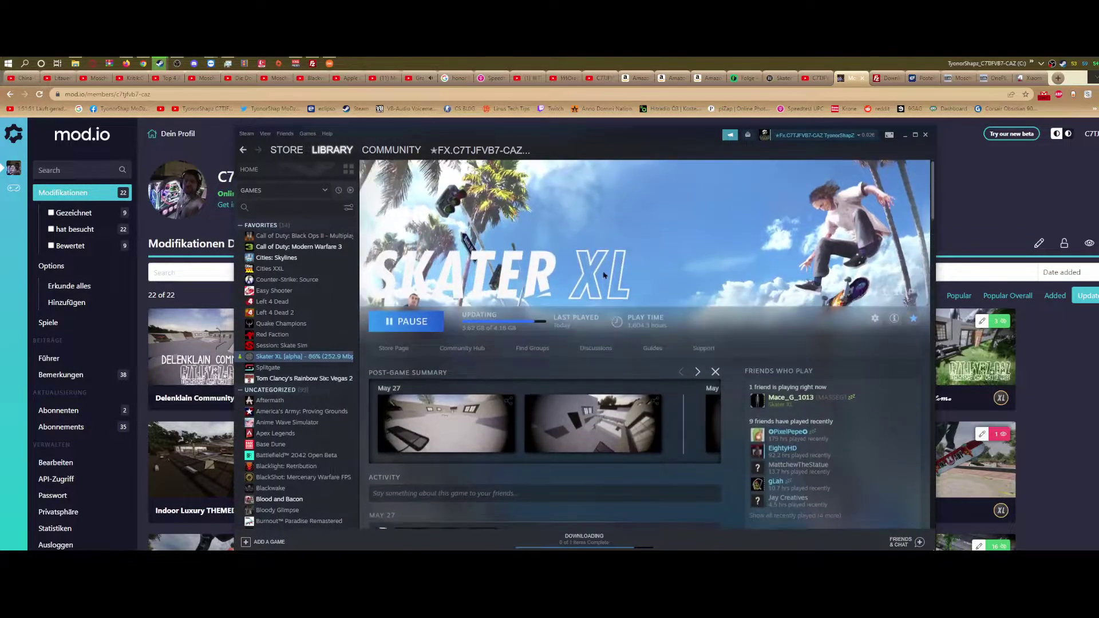
scroll(609, 263, down, 5)
scroll(603, 275, up, 1)
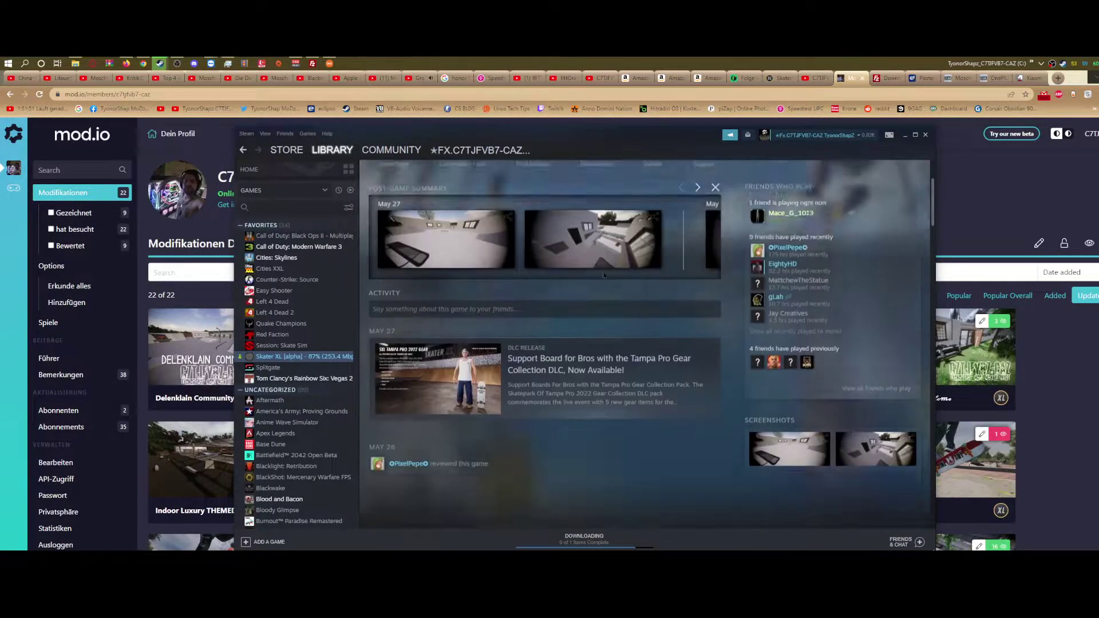
scroll(604, 275, up, 4)
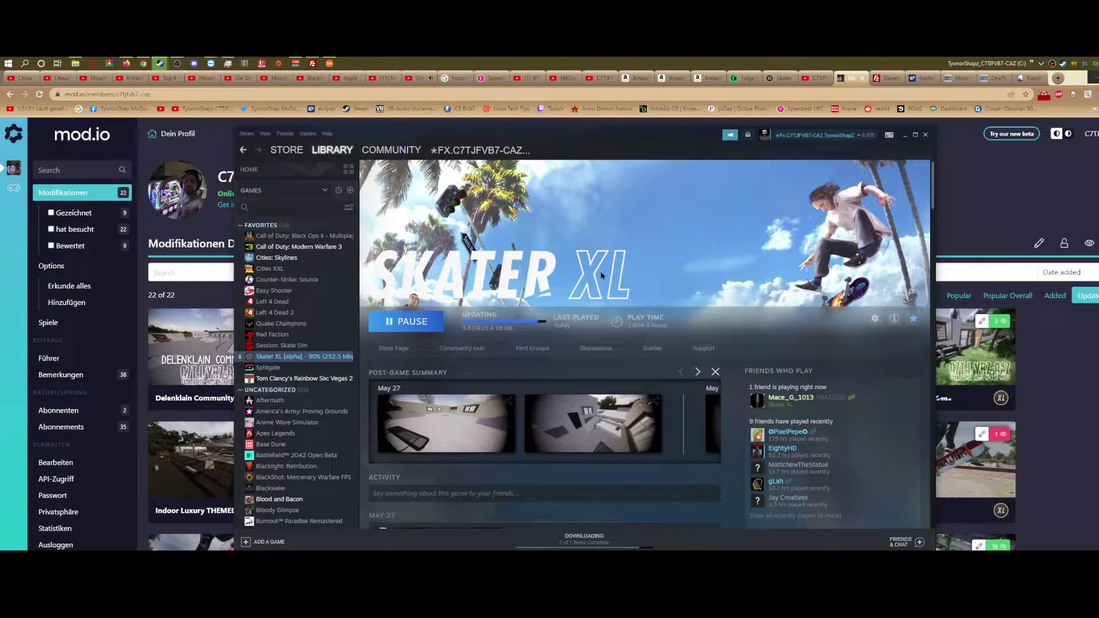
- Bring up the Samsung DeX phone window, move it left, check the group chat, then close it
click(330, 63)
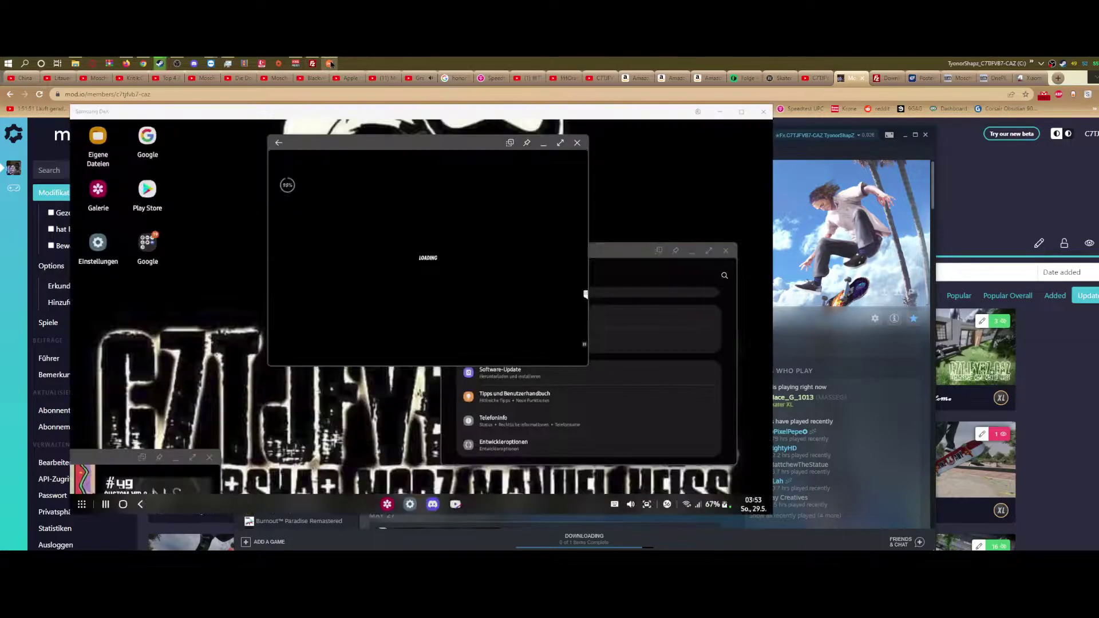
drag(444, 144, 322, 138)
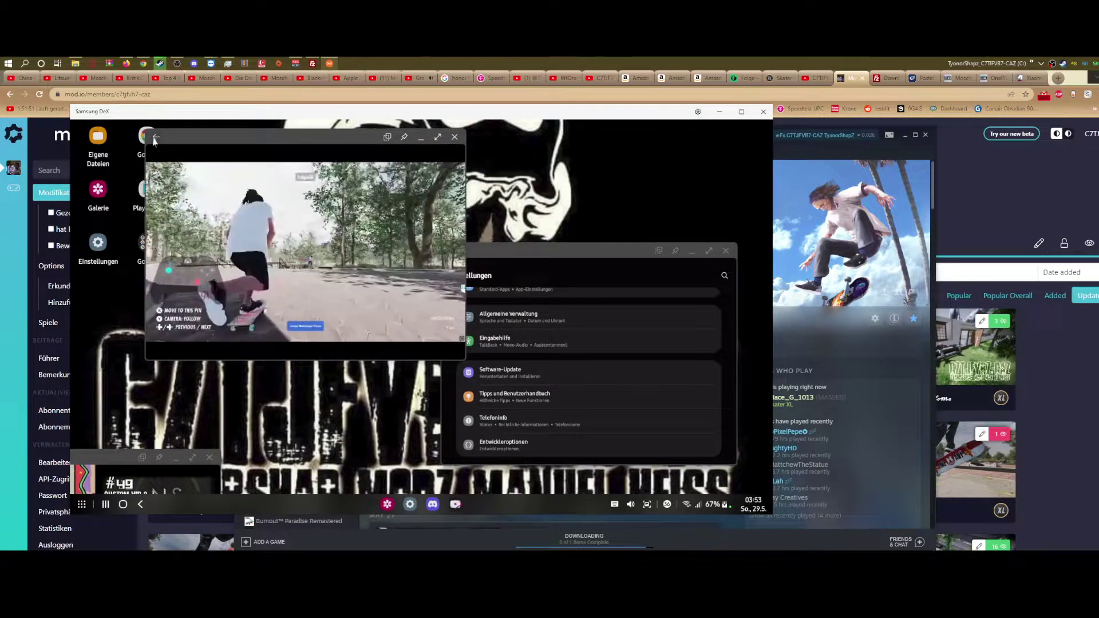
click(155, 138)
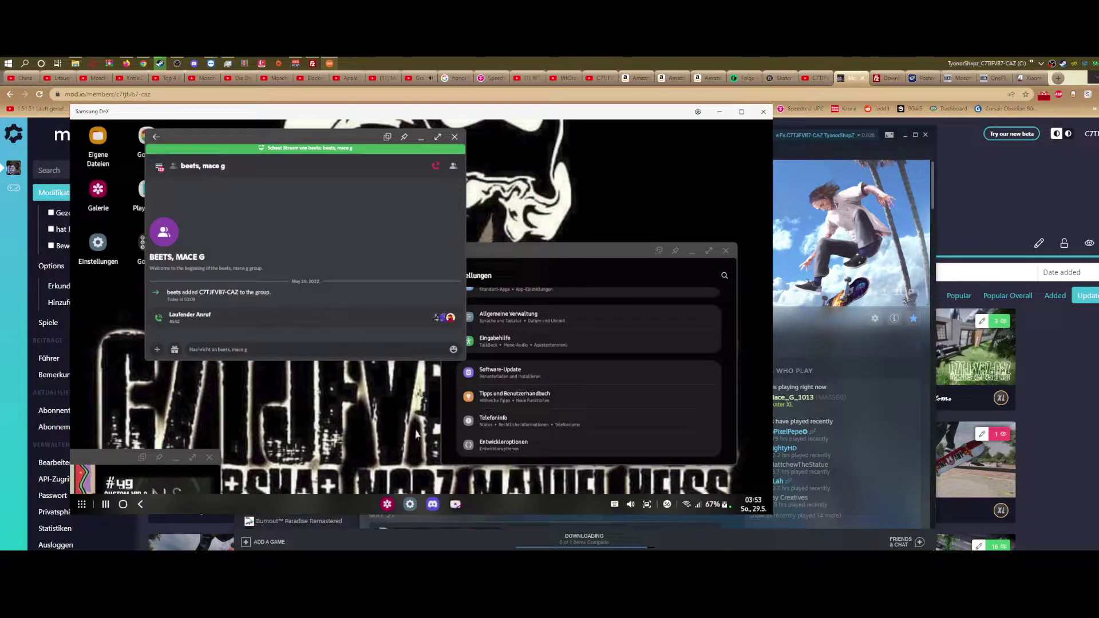
click(720, 114)
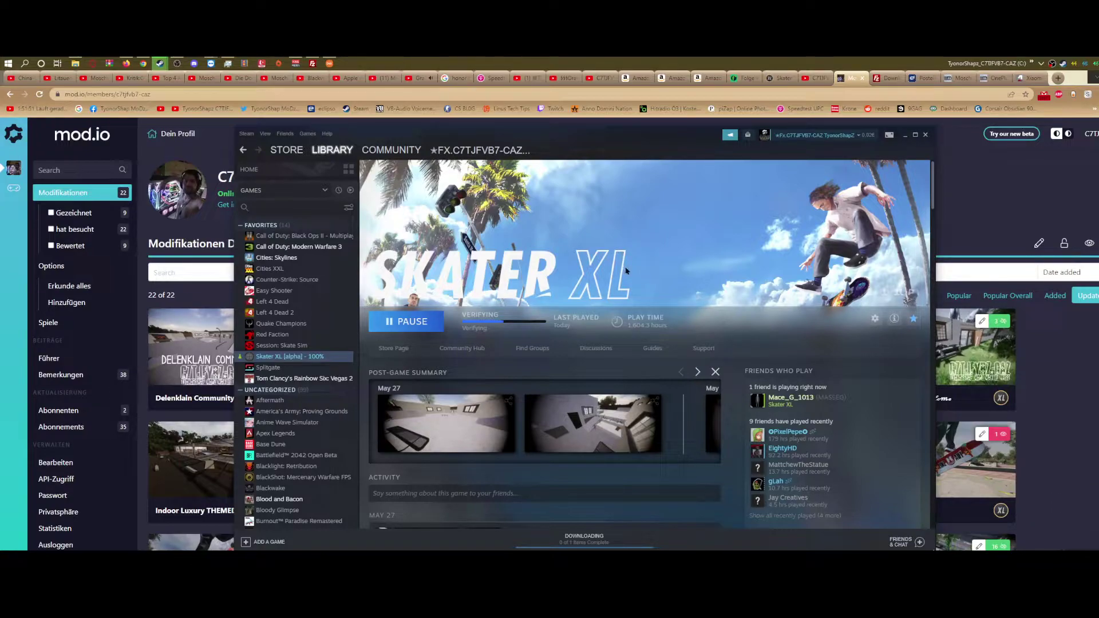
scroll(623, 269, down, 5)
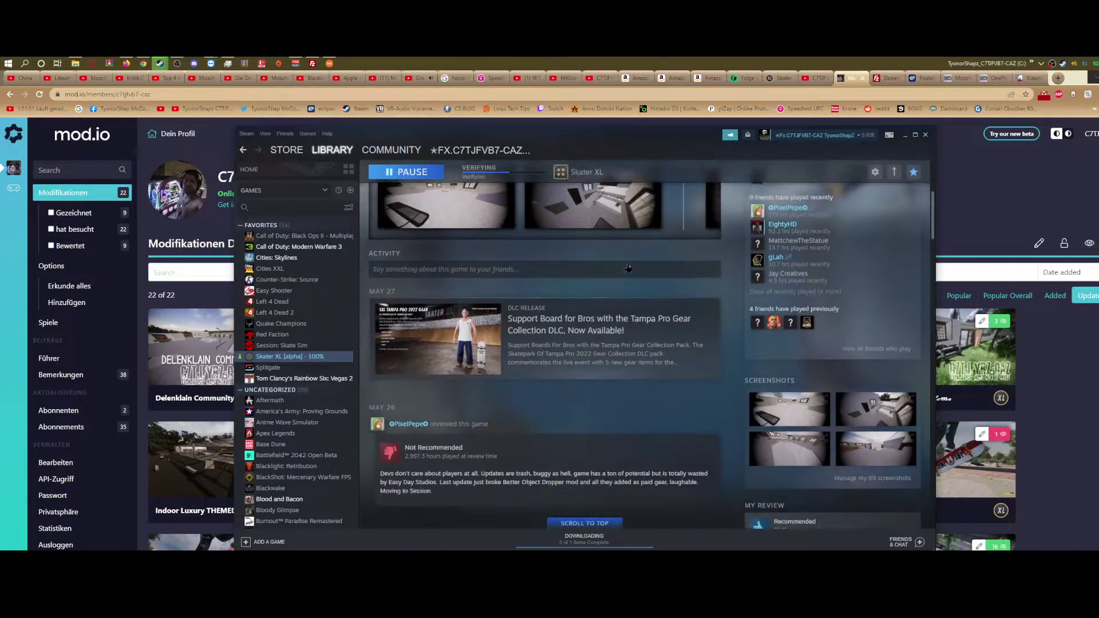
scroll(625, 268, down, 3)
scroll(628, 268, down, 3)
scroll(627, 267, down, 3)
scroll(628, 266, down, 2)
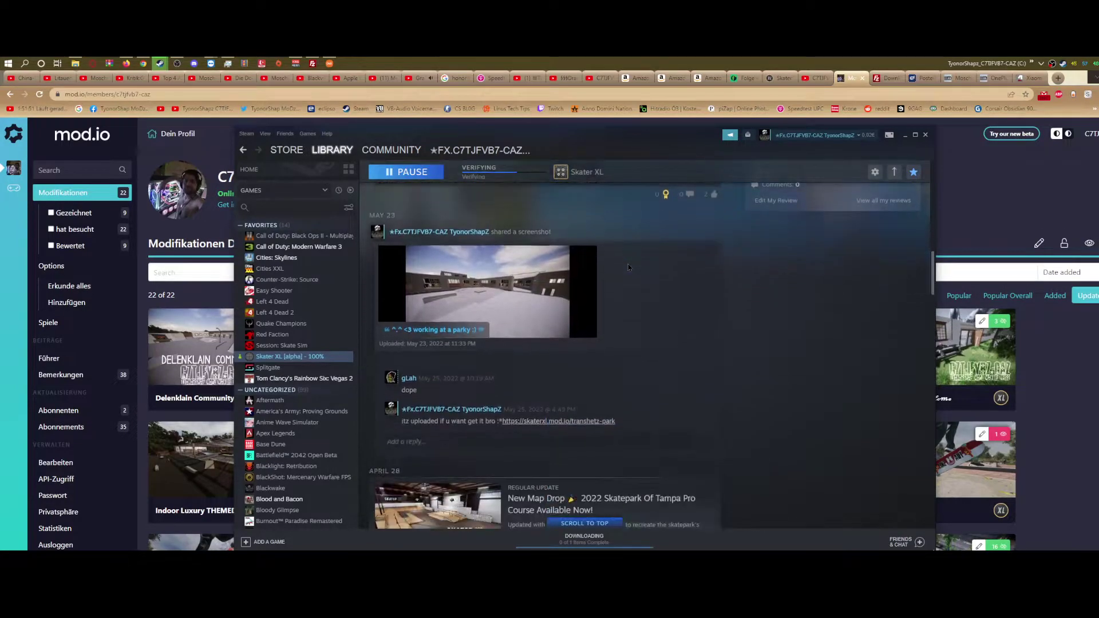
scroll(628, 269, down, 2)
scroll(630, 272, down, 2)
scroll(635, 283, down, 3)
scroll(643, 293, down, 2)
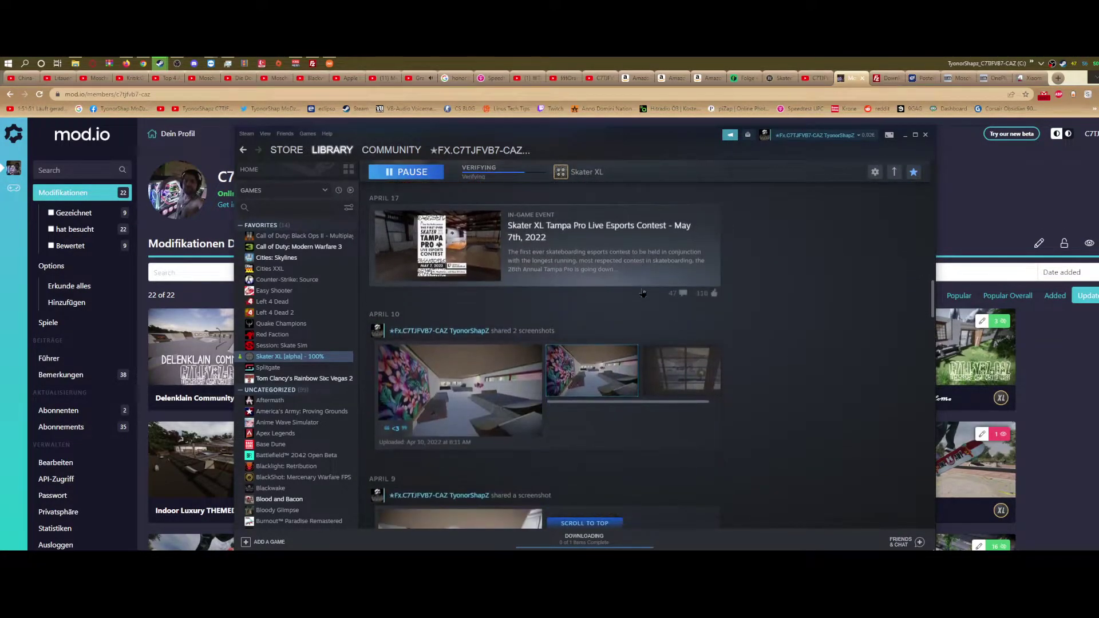
scroll(643, 293, down, 2)
scroll(643, 293, down, 2)
scroll(642, 293, down, 2)
scroll(642, 293, down, 3)
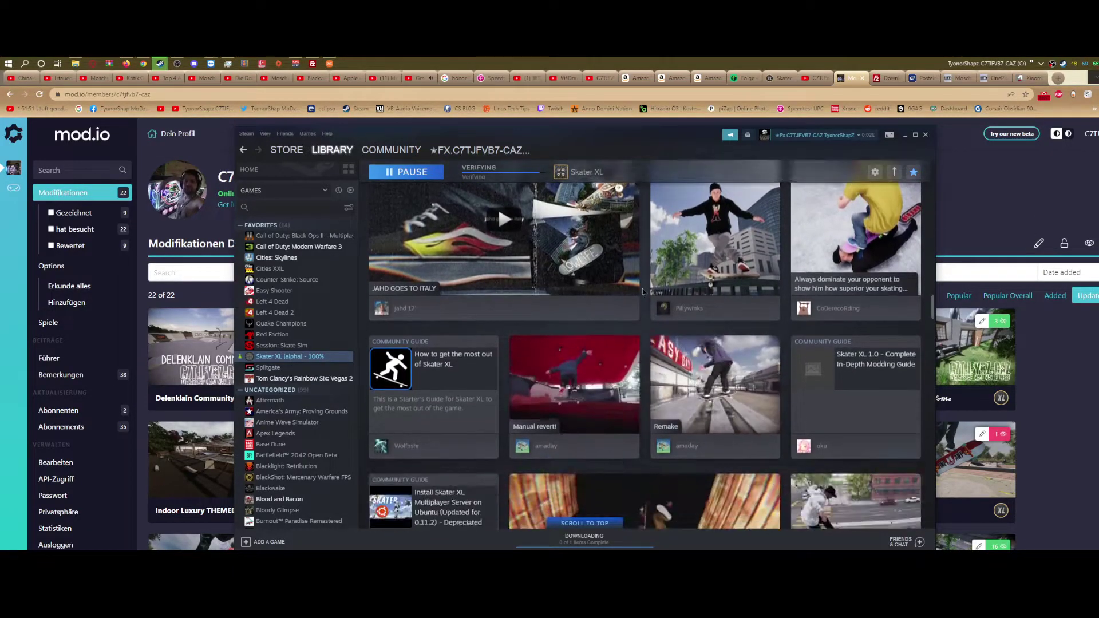
scroll(643, 289, down, 2)
scroll(643, 289, down, 2)
scroll(637, 290, up, 1)
scroll(642, 288, up, 2)
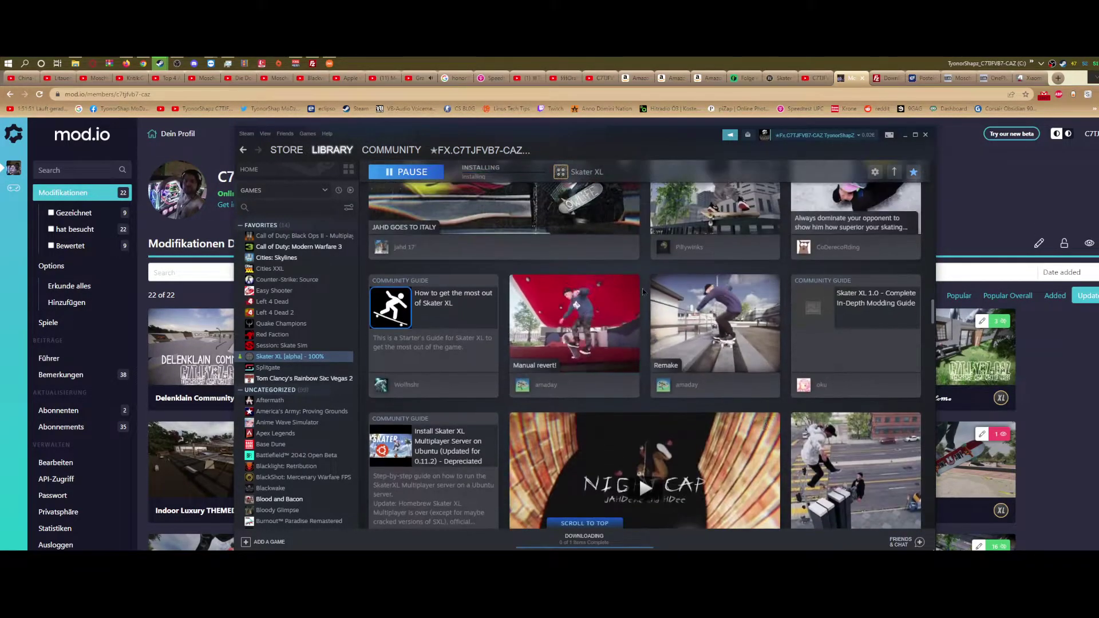
scroll(643, 289, up, 3)
scroll(643, 287, up, 3)
scroll(643, 288, up, 3)
scroll(643, 288, up, 3)
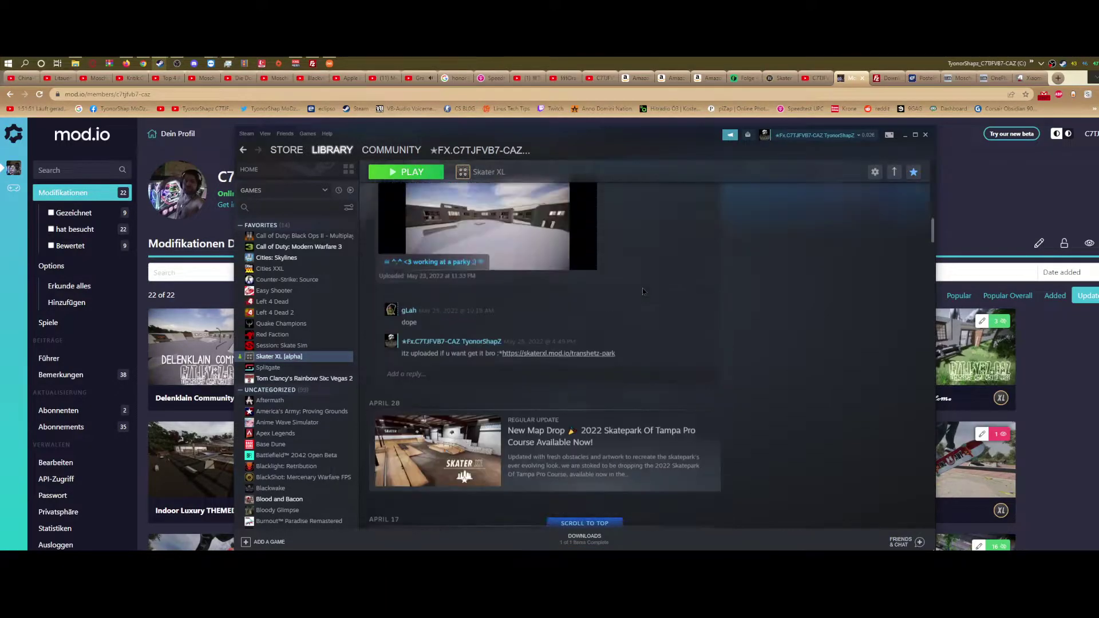
scroll(642, 288, up, 3)
scroll(643, 288, up, 5)
scroll(643, 287, up, 1)
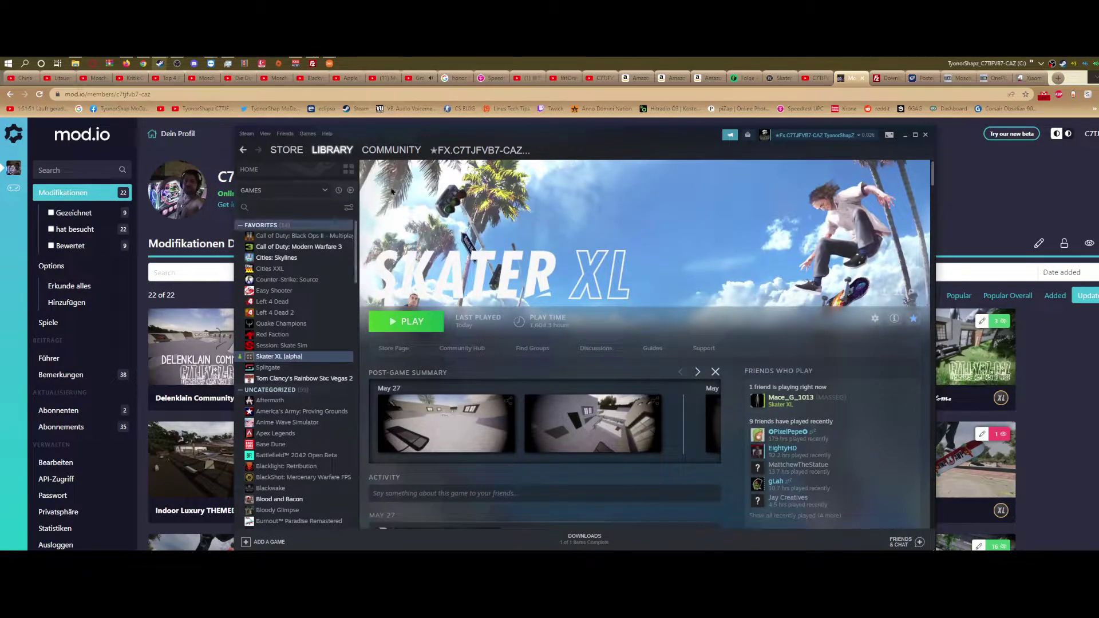
- View the Steam profile, move Steam aside to reveal the mod.io developed-mods list, and restore OBS
click(443, 173)
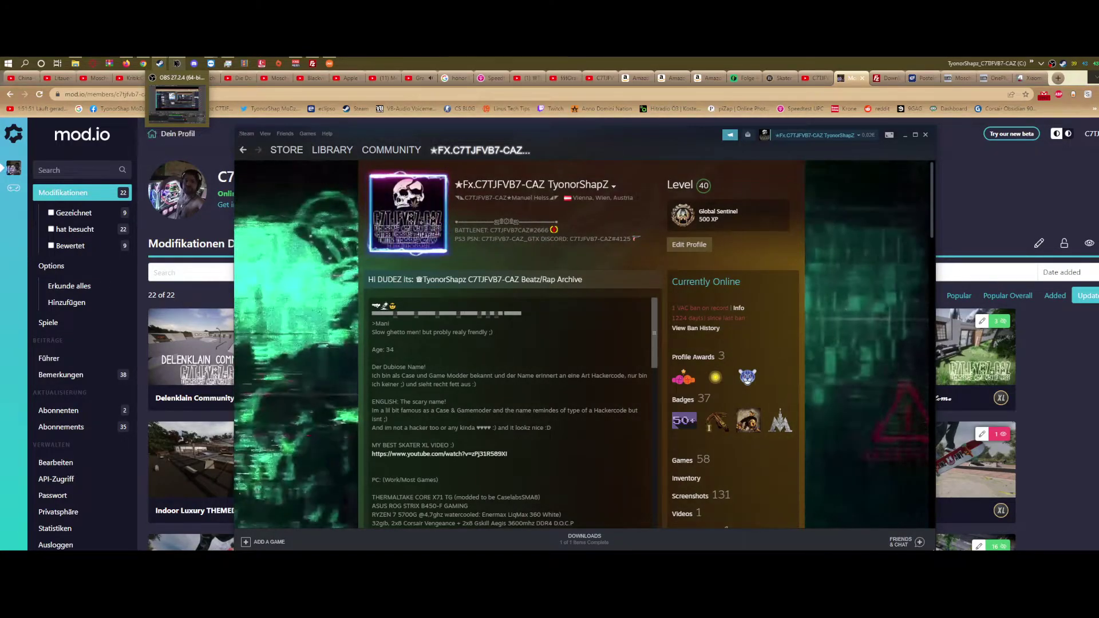
mouse_move(414, 132)
mouse_down()
mouse_move(584, 309)
mouse_move(512, 547)
mouse_up()
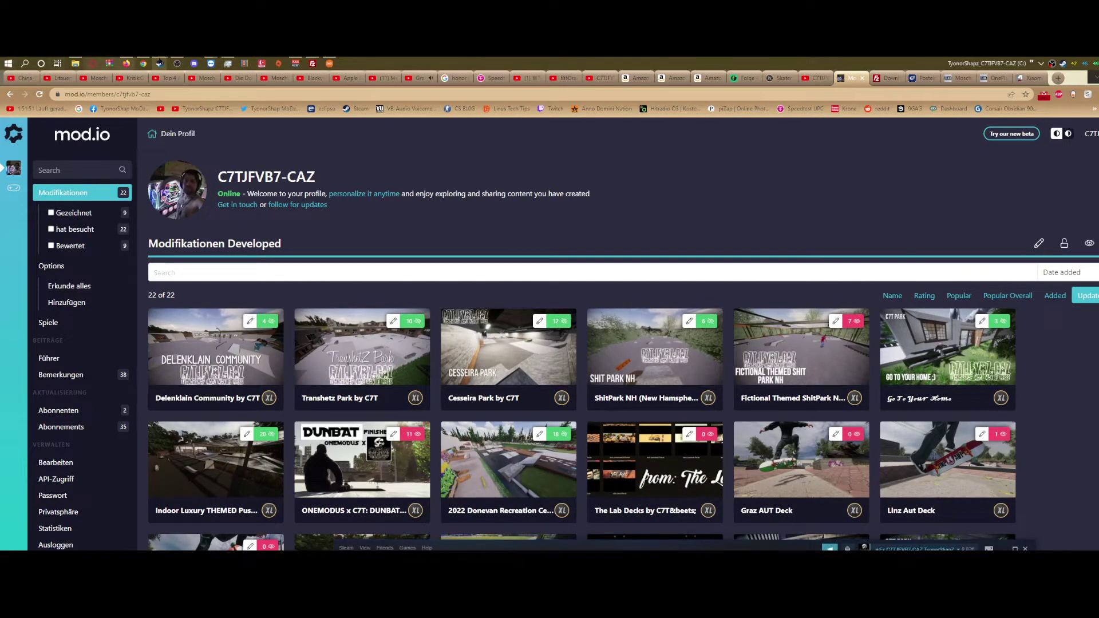
click(177, 63)
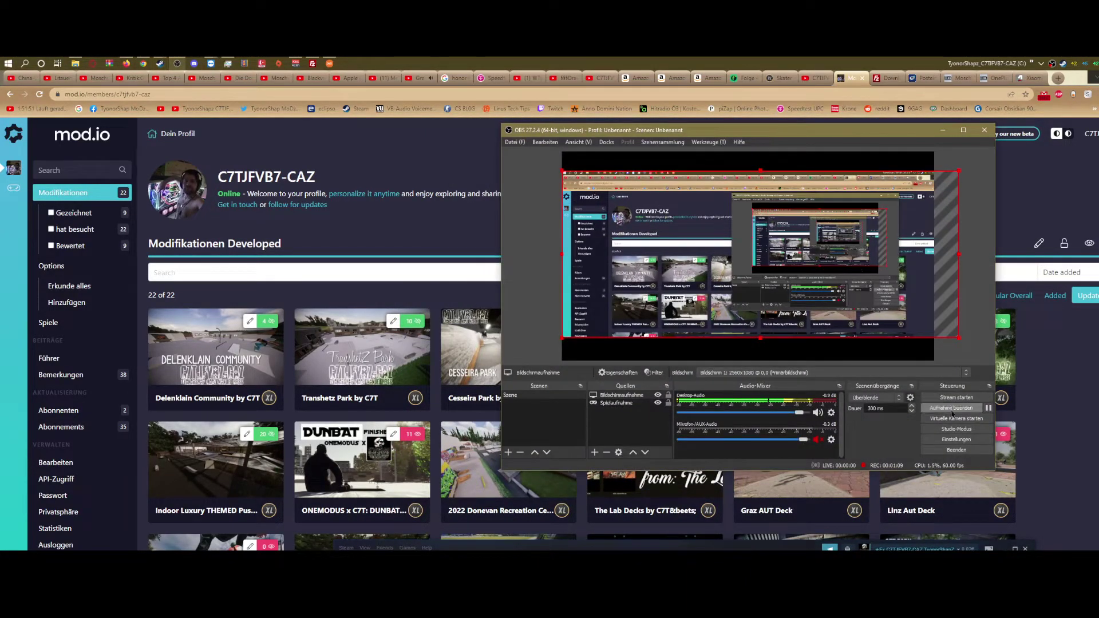